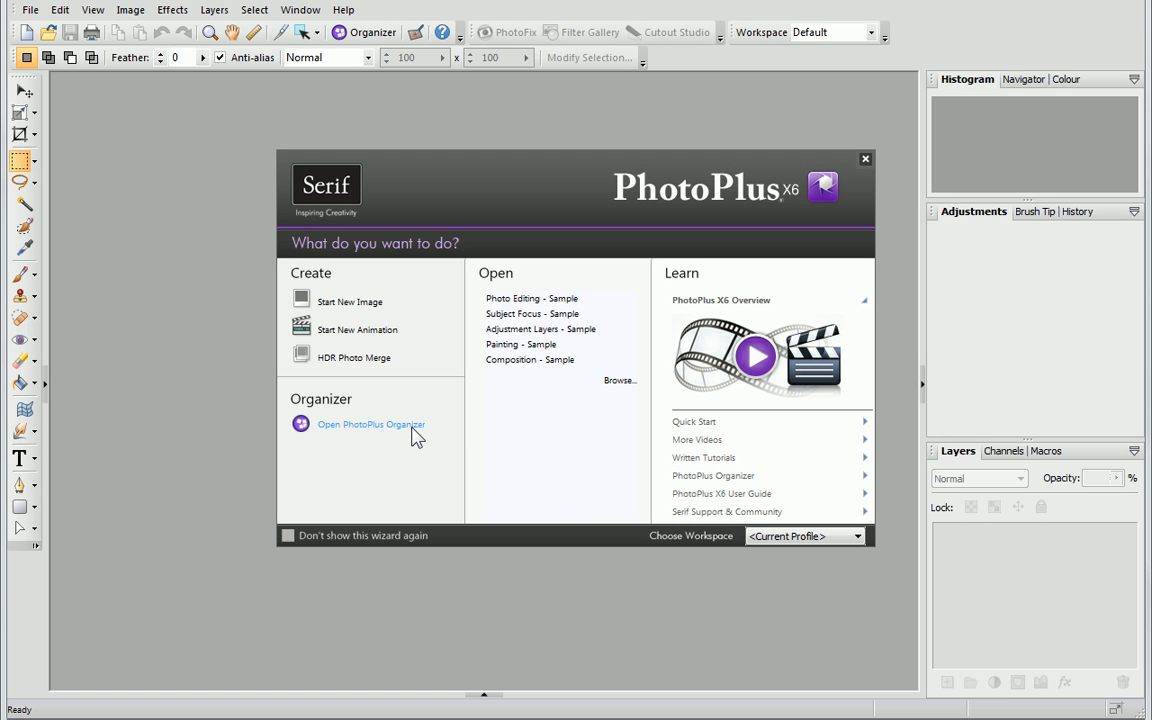
Open PhotoPlus Organizer from the PhotoPlus X6 startup wizard
click(412, 428)
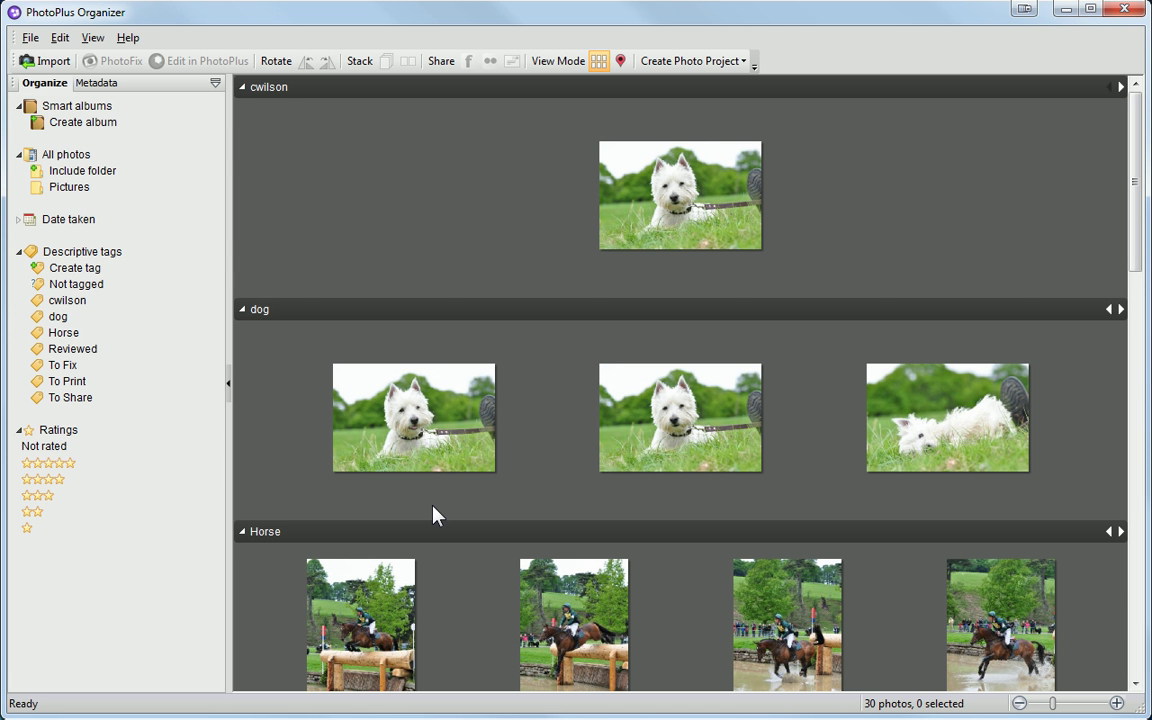
Scroll to the Horse group and preview the head-on galloping horse photo full size, then return to thumbnails
drag(1134, 244, 1046, 542)
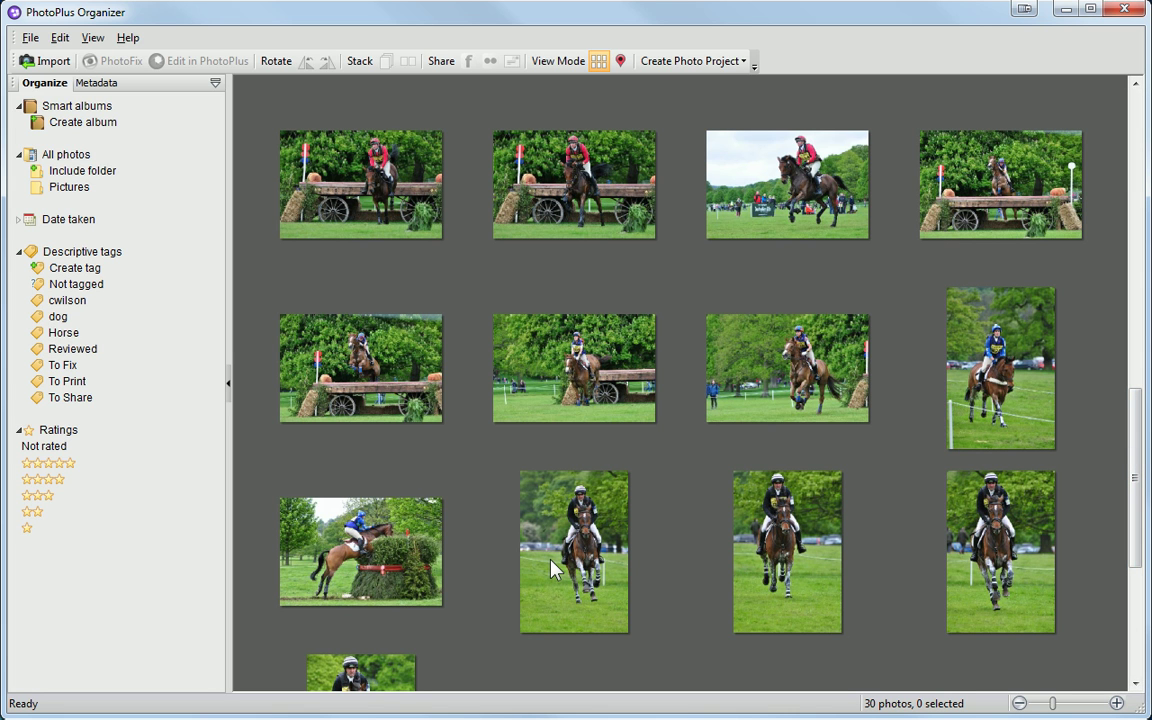
double_click(797, 570)
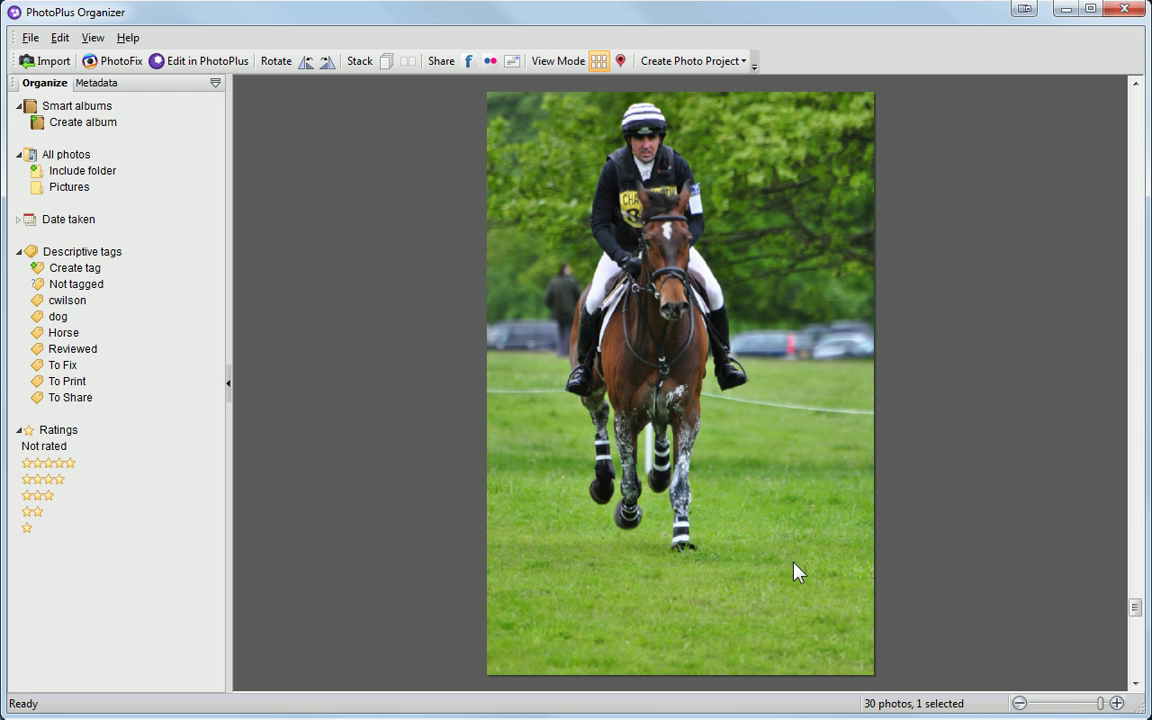
double_click(797, 570)
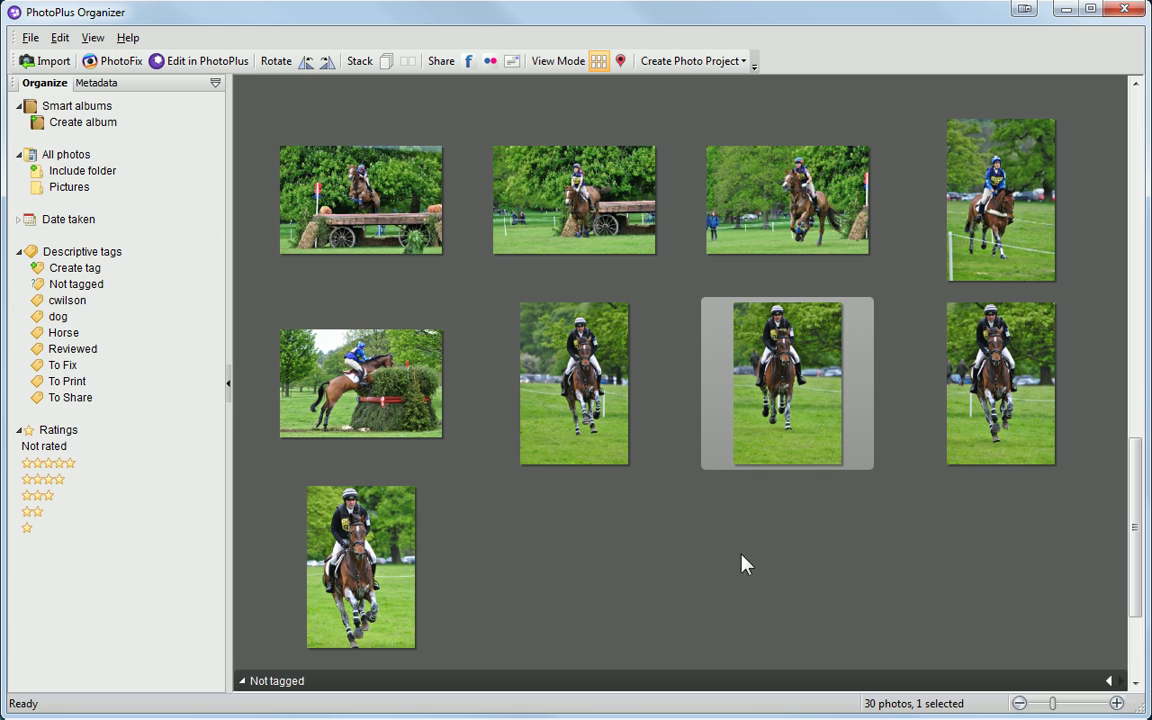
Add the caption 'Chatsworth Horse Trials' to photo DSC_0157.JPG in the Metadata panel
click(96, 87)
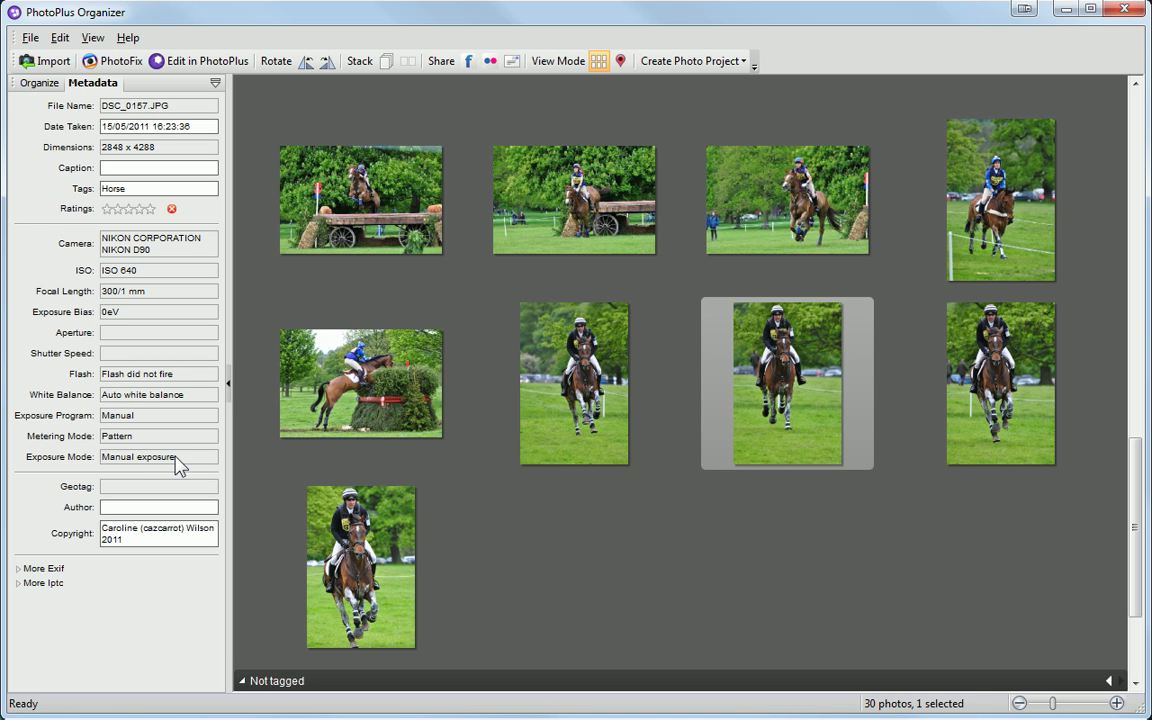
click(140, 167)
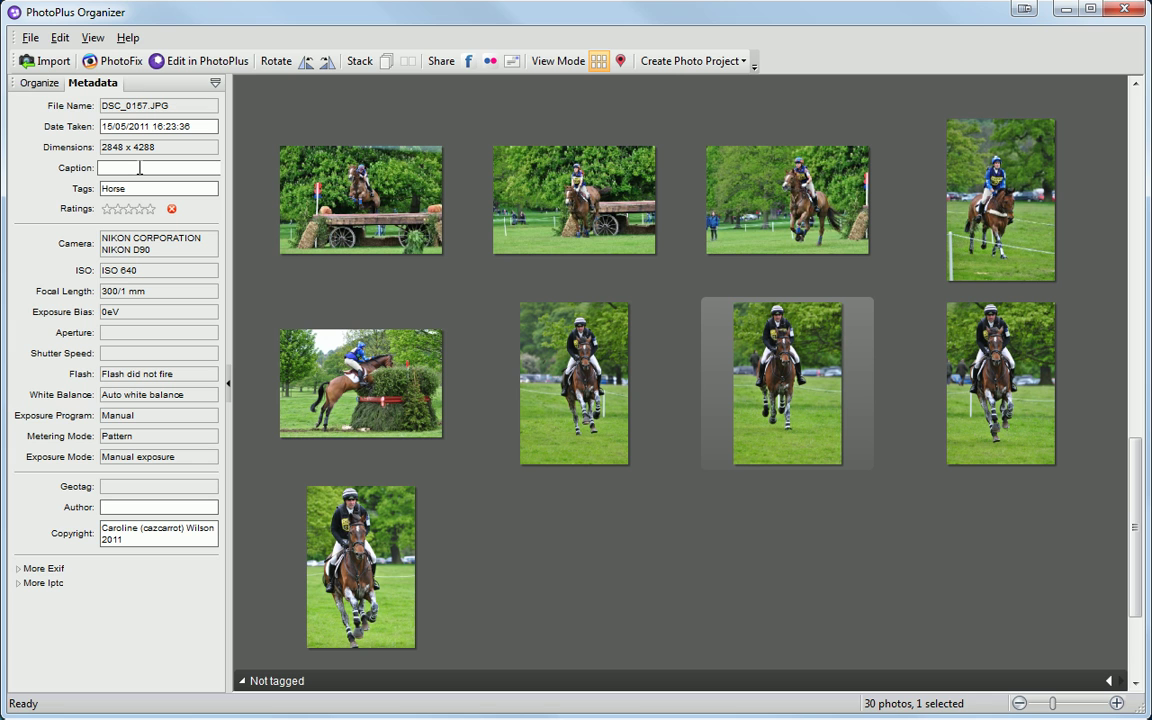
text(Chatsworth Horse Trials)
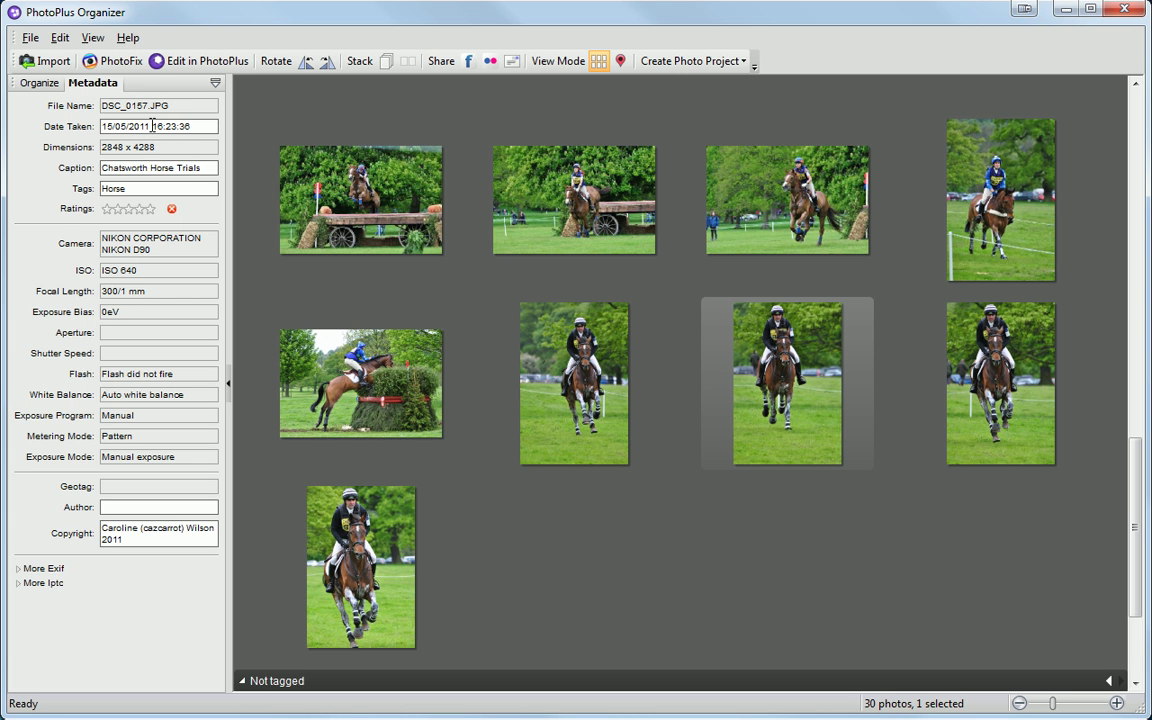
Back on the Organize panel, filter the library to show only unrated photos
click(40, 86)
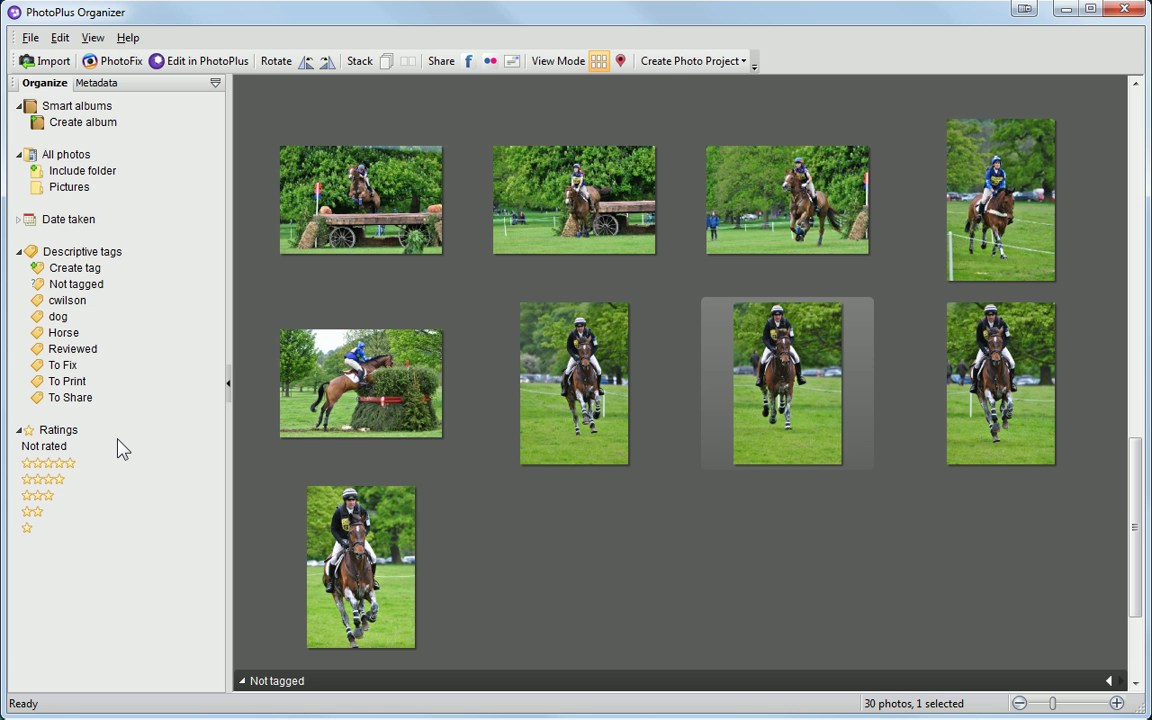
click(42, 479)
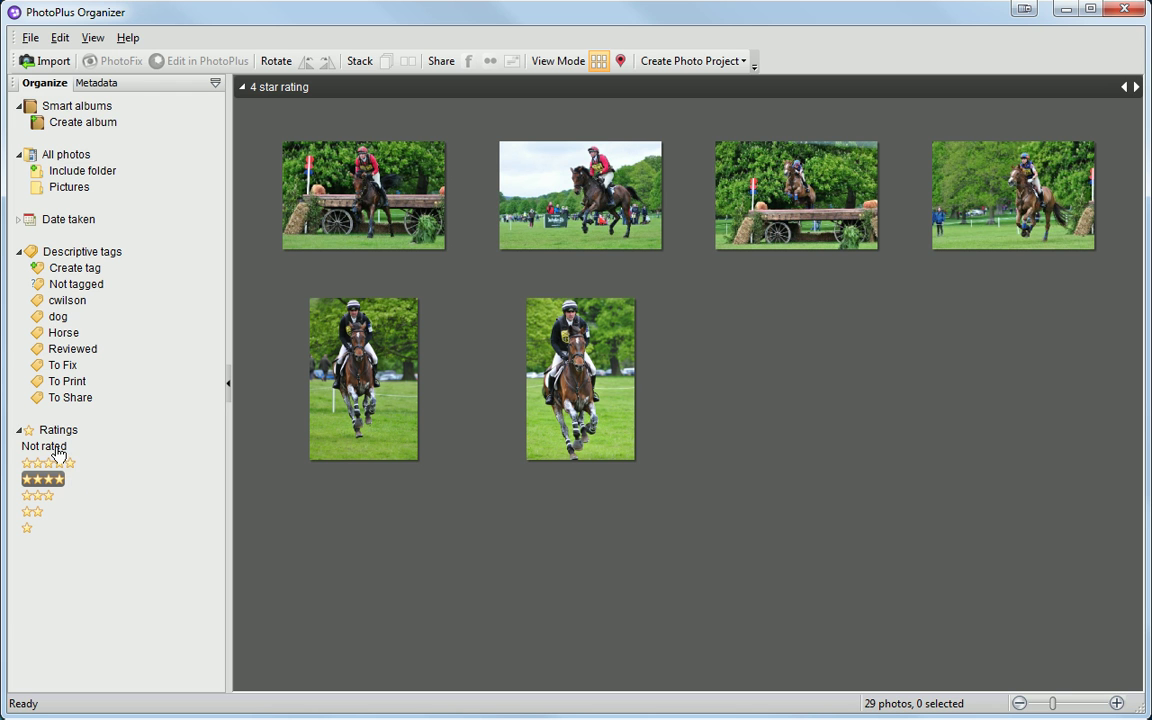
click(57, 452)
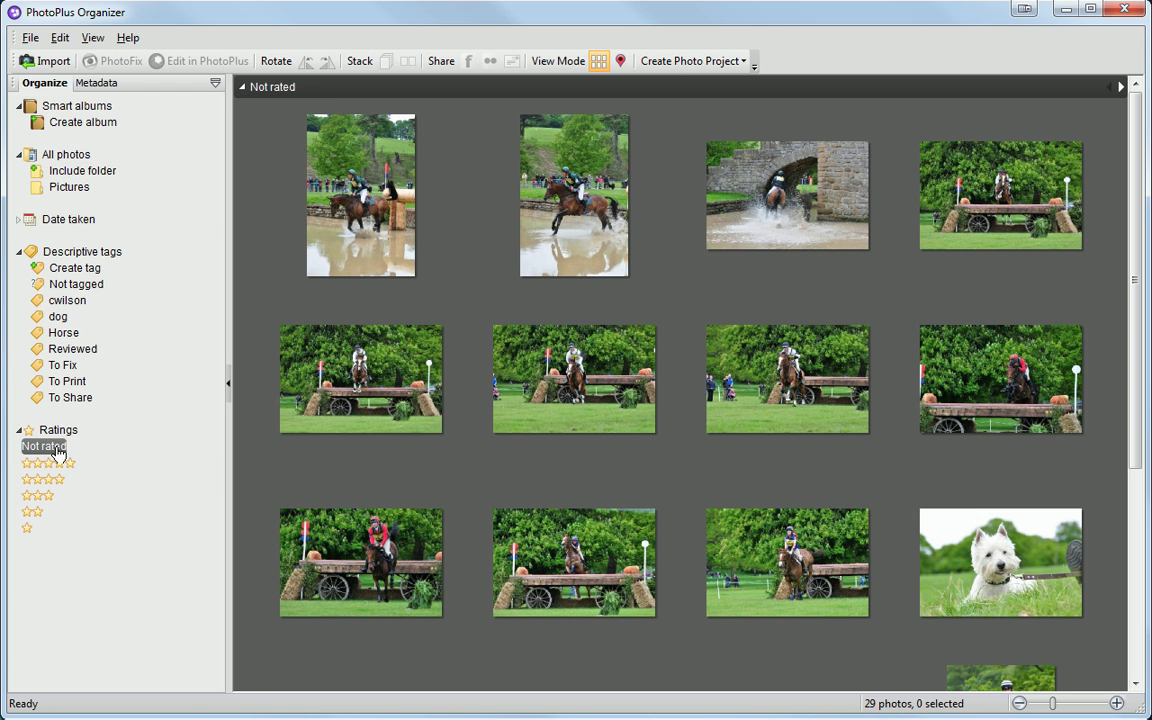
drag(1138, 462, 1120, 668)
Give both white dog photos a four-star rating
click(364, 436)
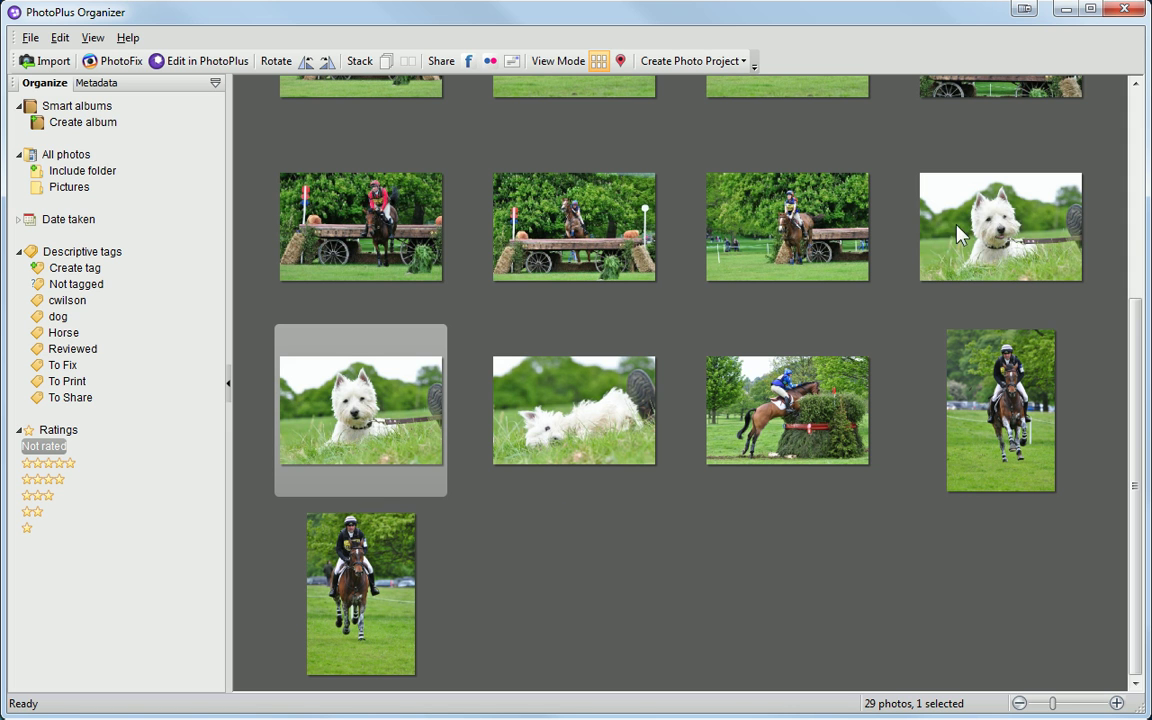
ctrl+click(885, 205)
drag(58, 478, 352, 423)
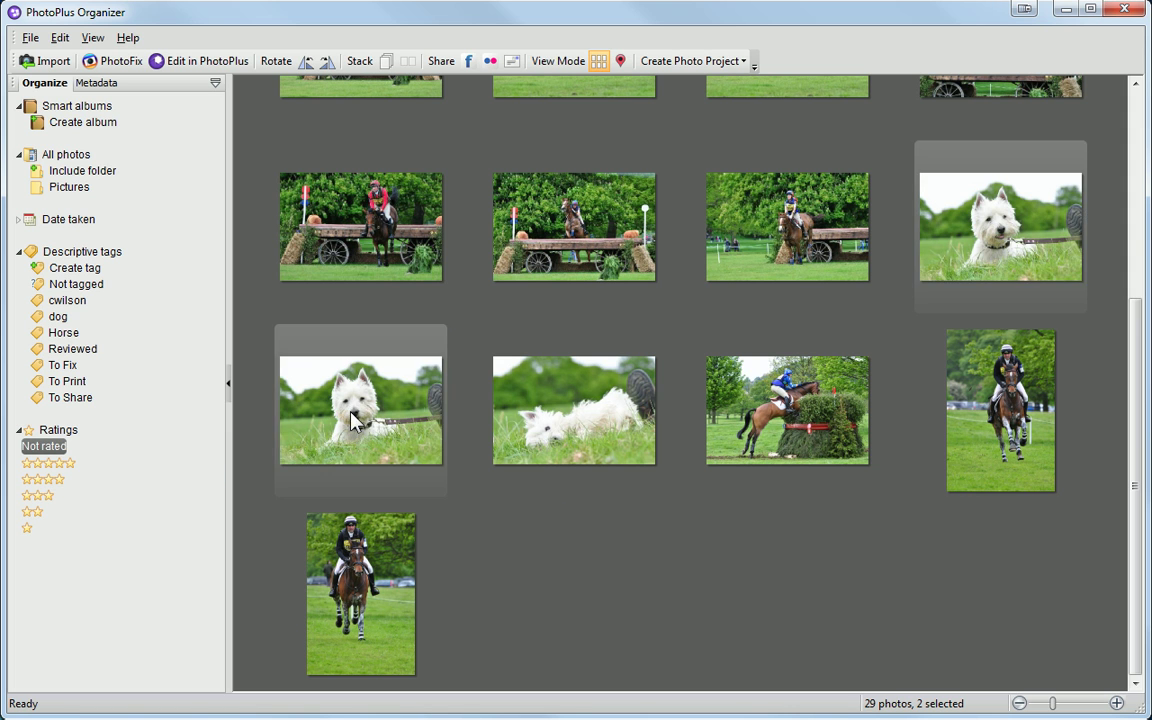
Create a new descriptive tag 'ozzy' and apply it to the untagged white dog photo
click(80, 285)
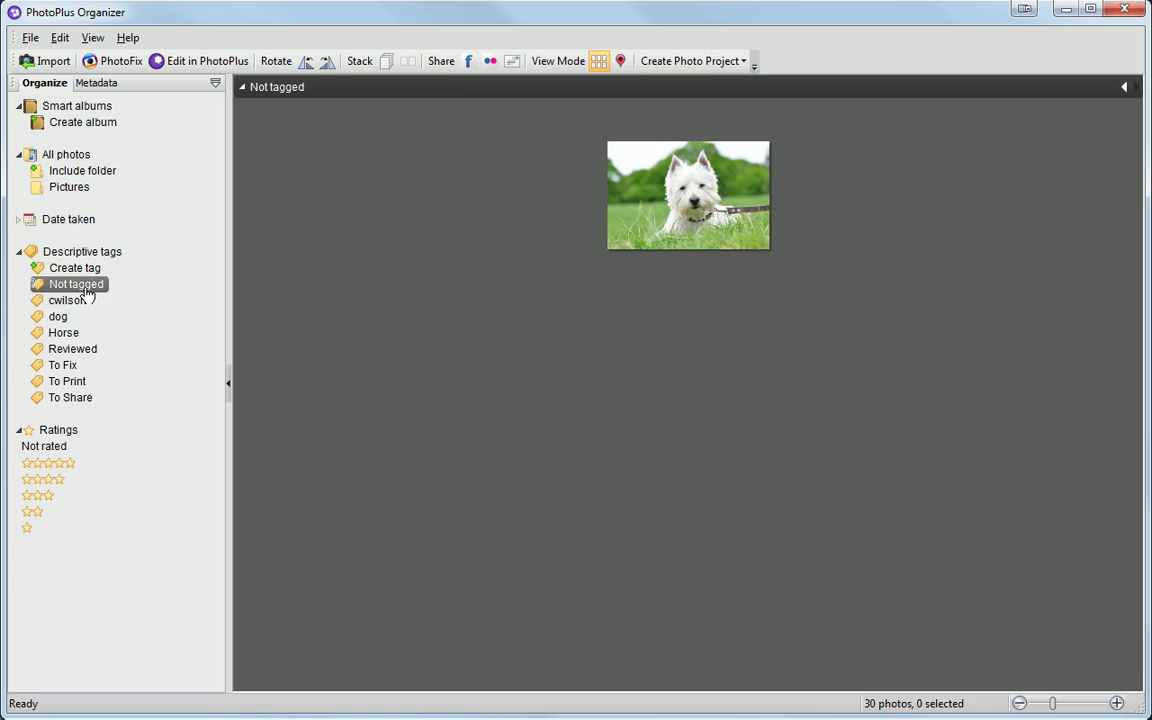
click(700, 238)
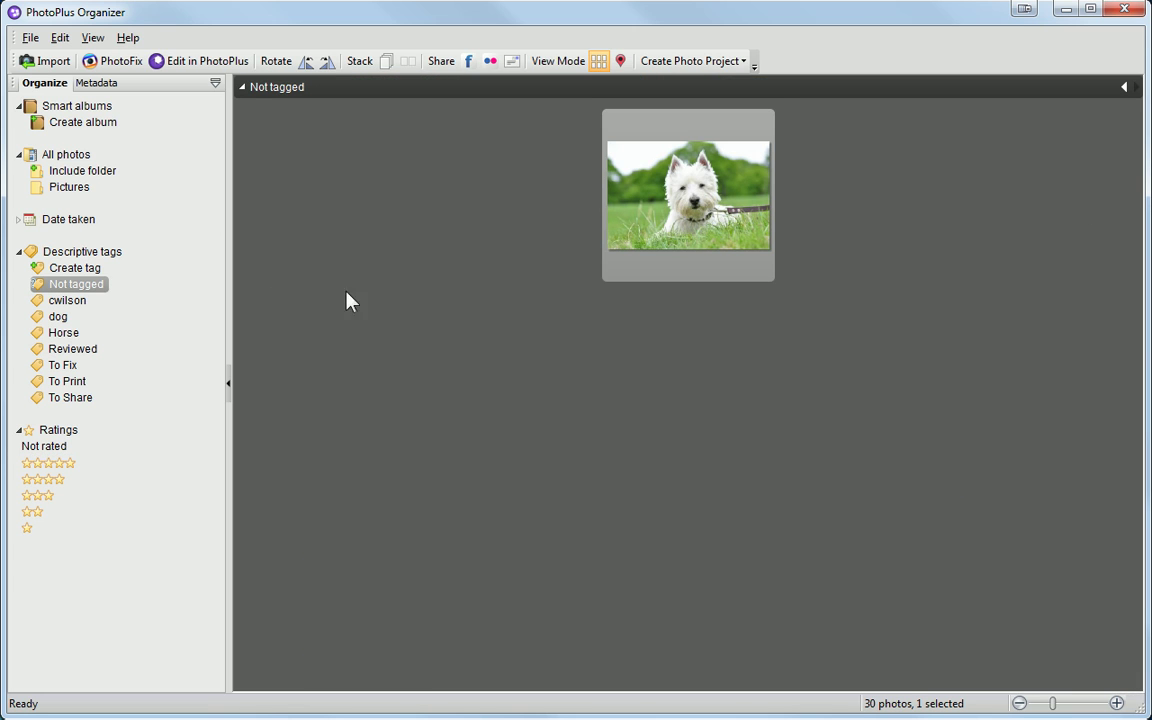
click(80, 268)
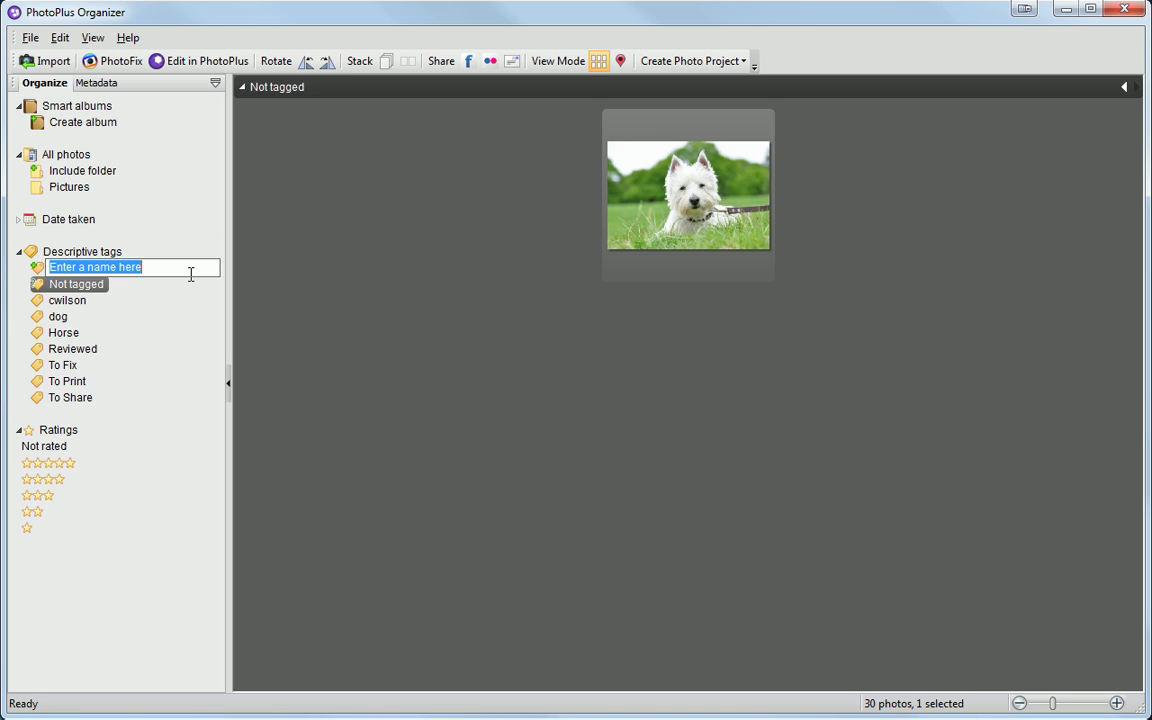
text(ozzy)
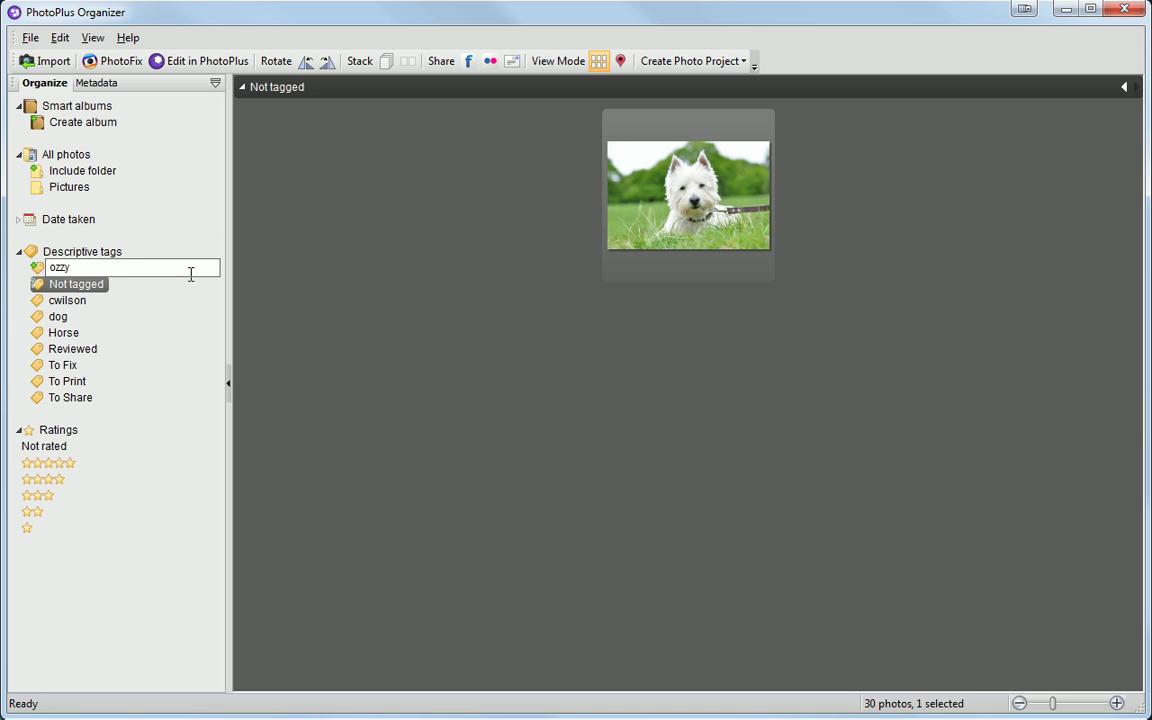
key(Return)
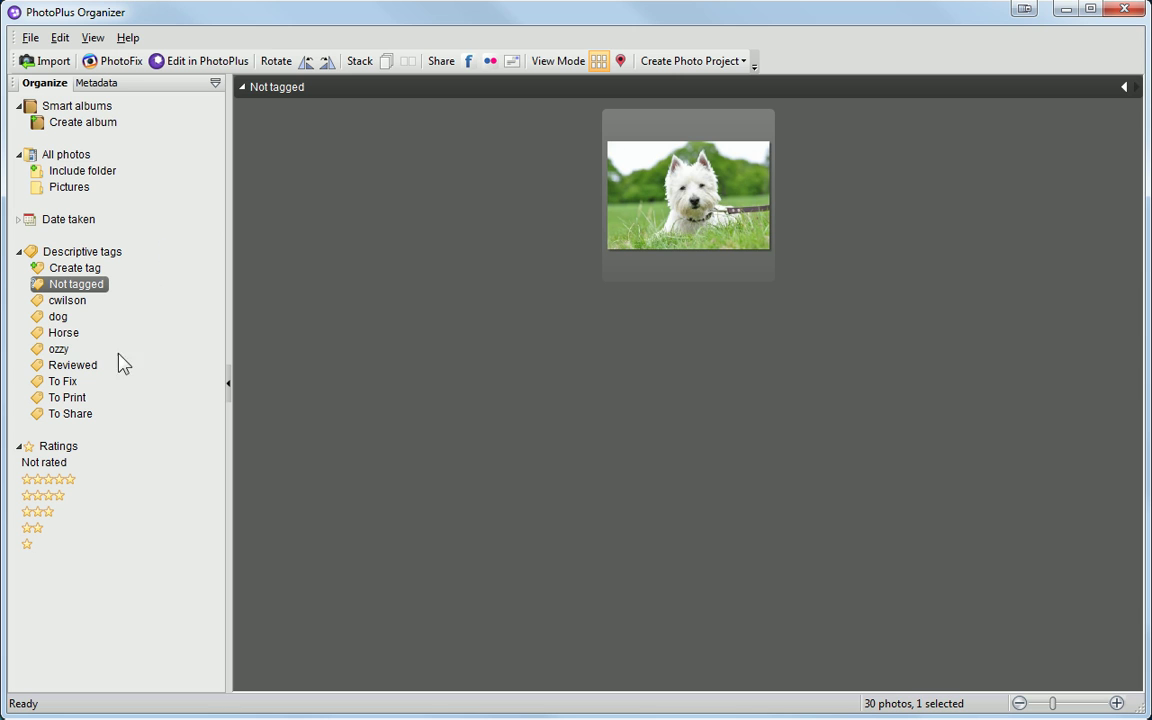
drag(60, 350, 675, 235)
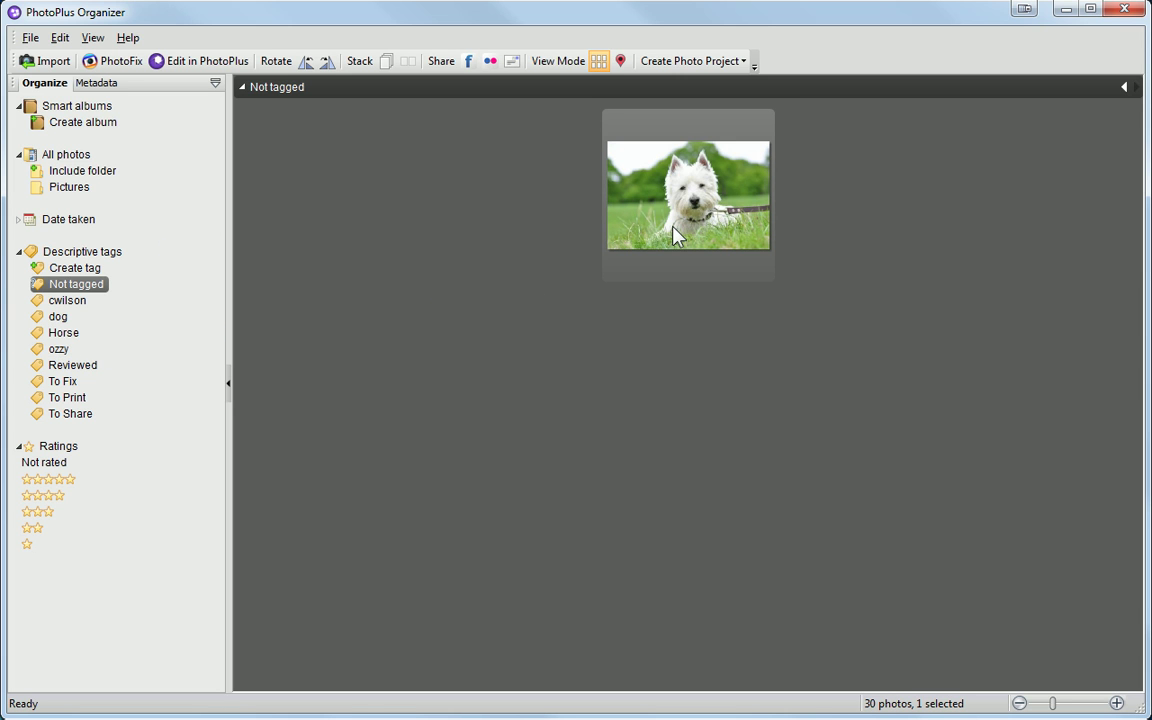
Import the 53 photos from the Caz16GB card, with no subfolders and original file names
click(55, 61)
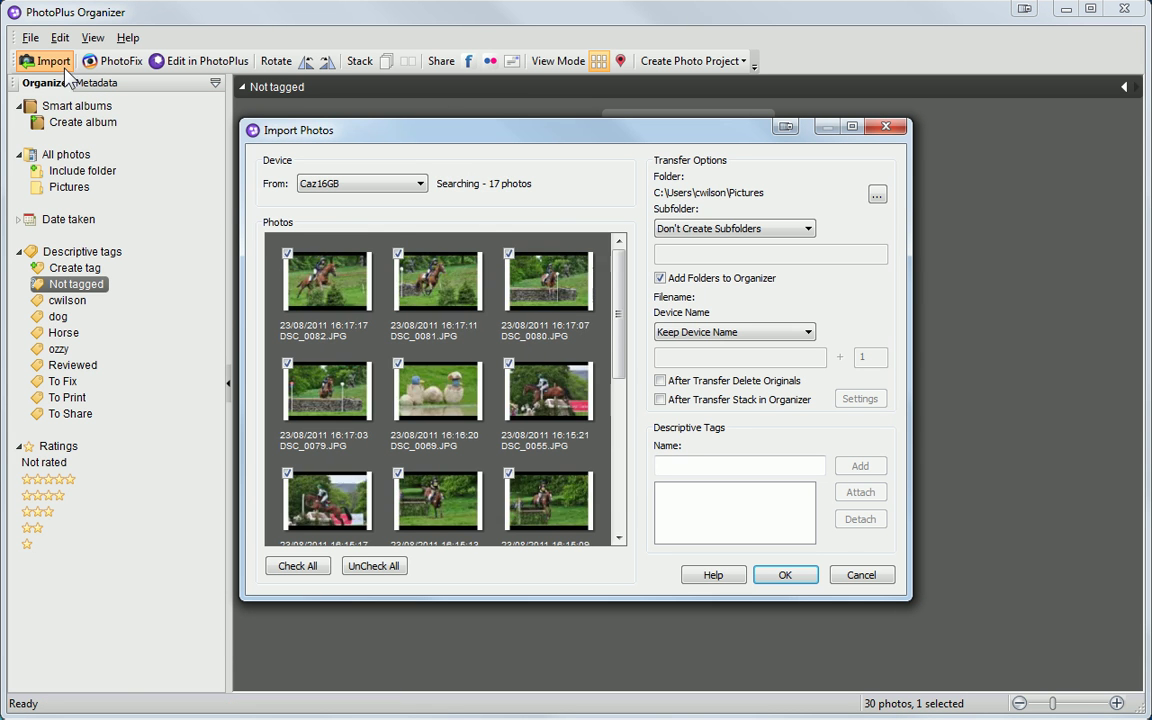
click(423, 188)
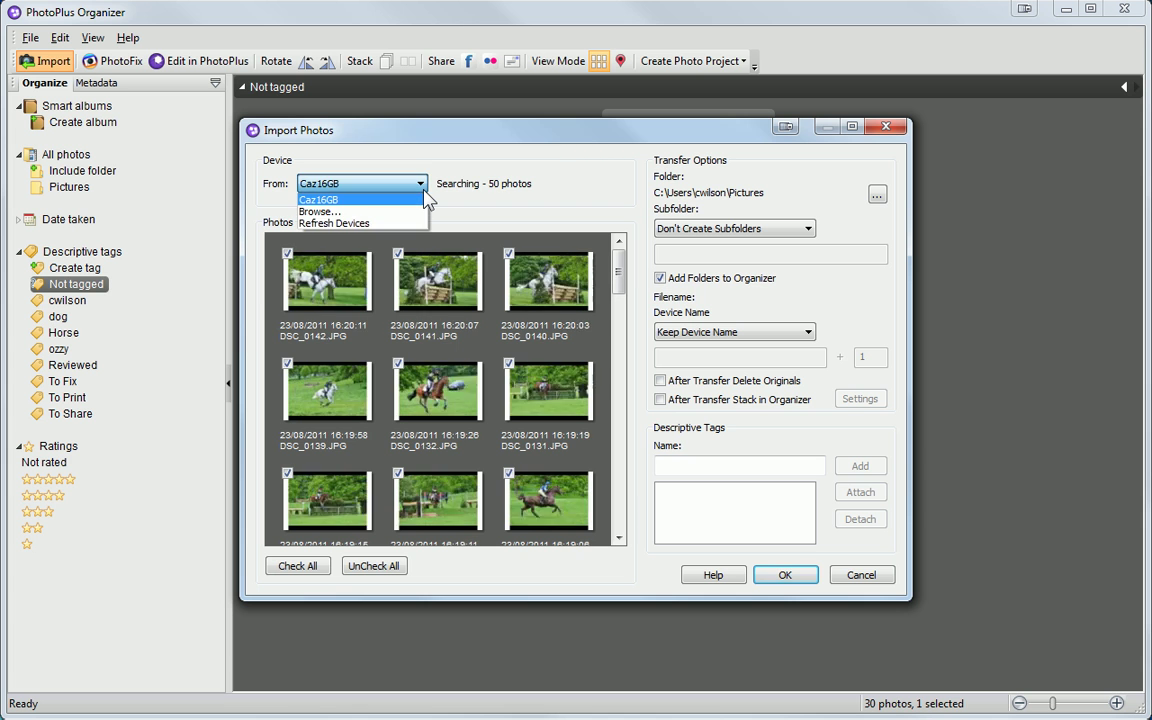
click(426, 199)
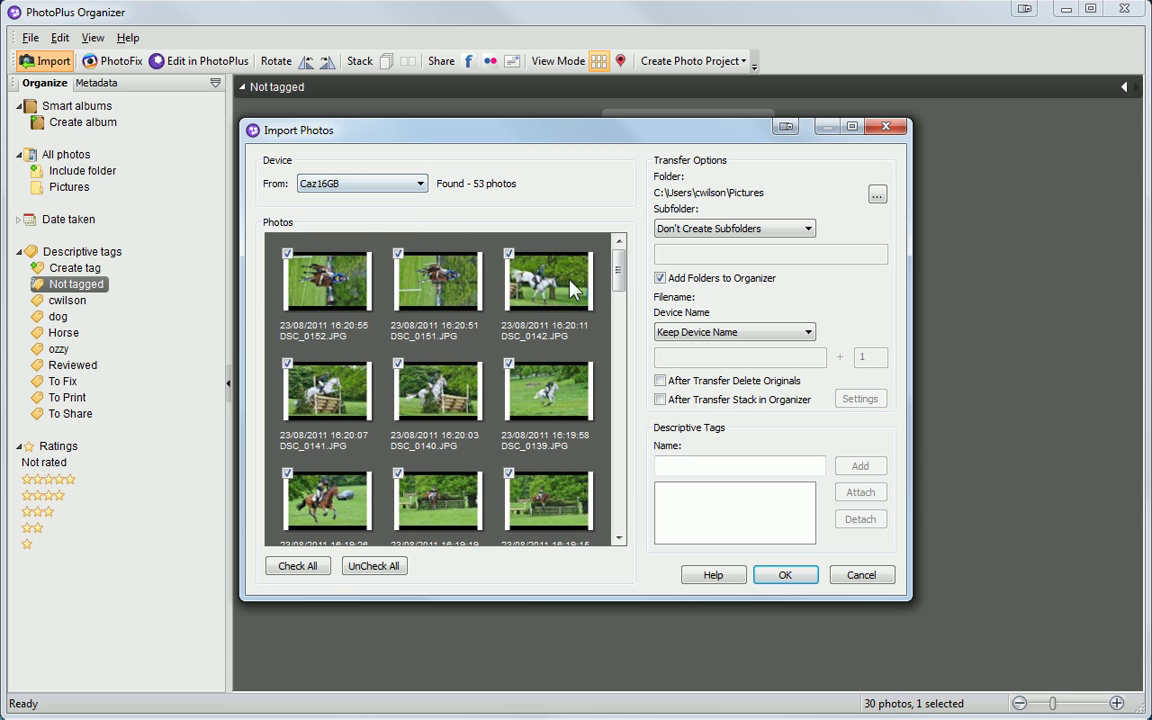
drag(620, 278, 612, 400)
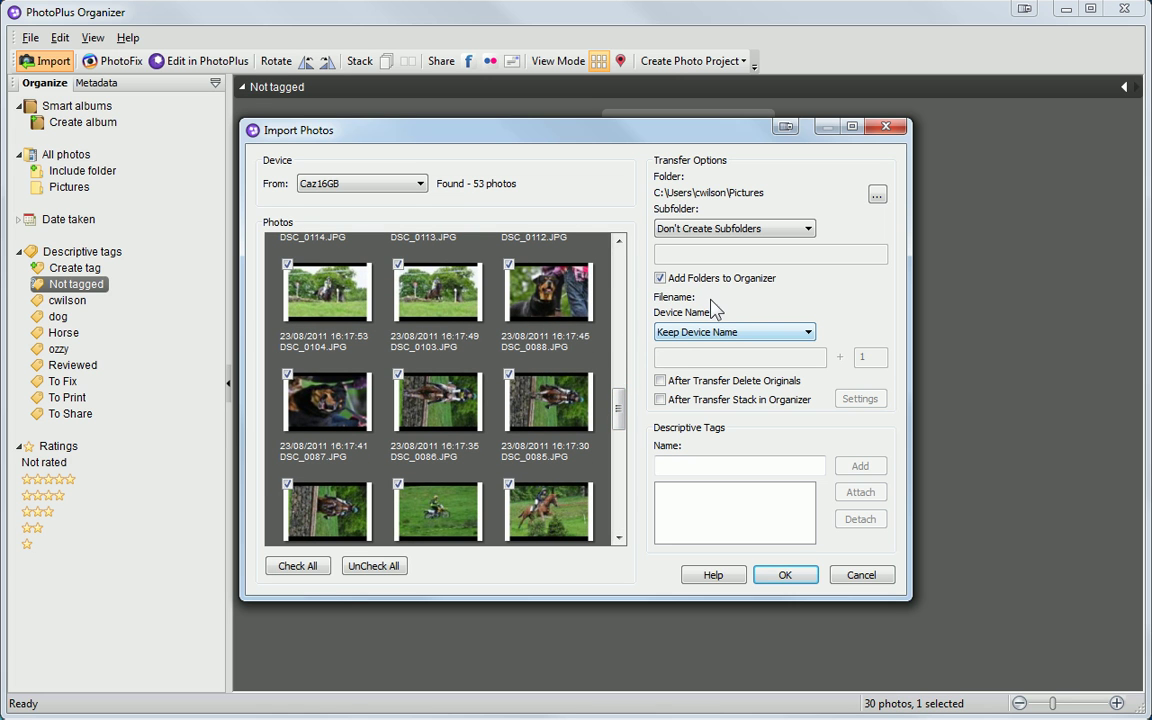
click(733, 230)
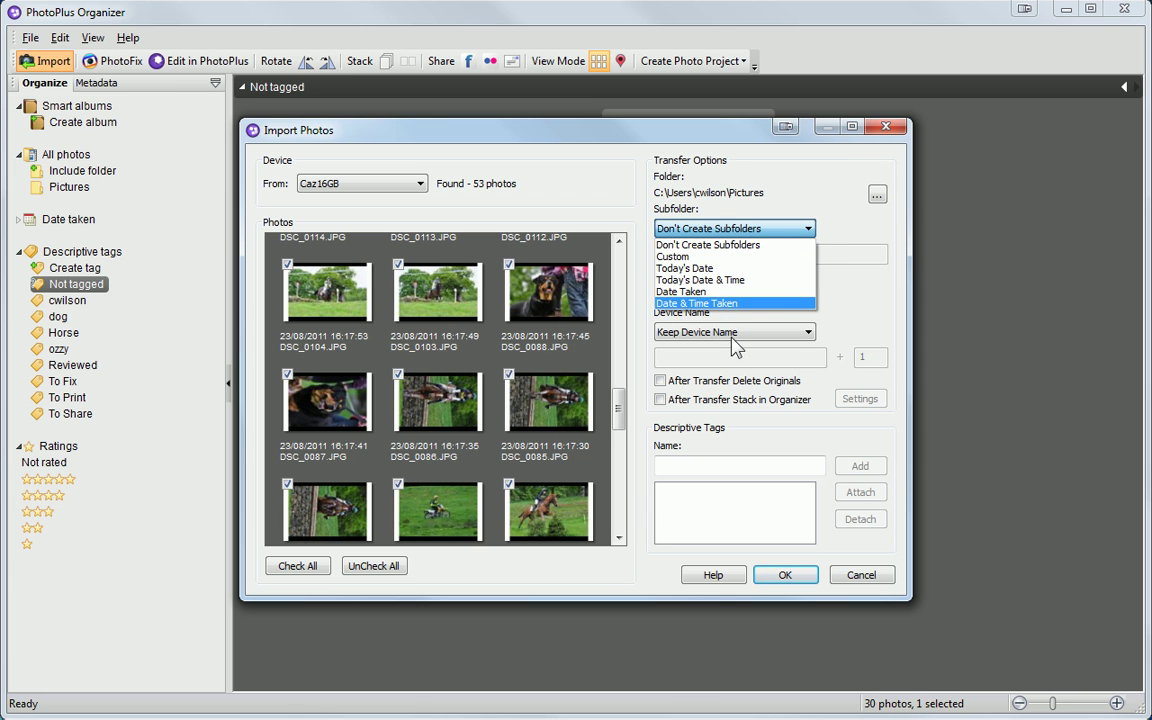
click(733, 334)
click(735, 334)
click(777, 574)
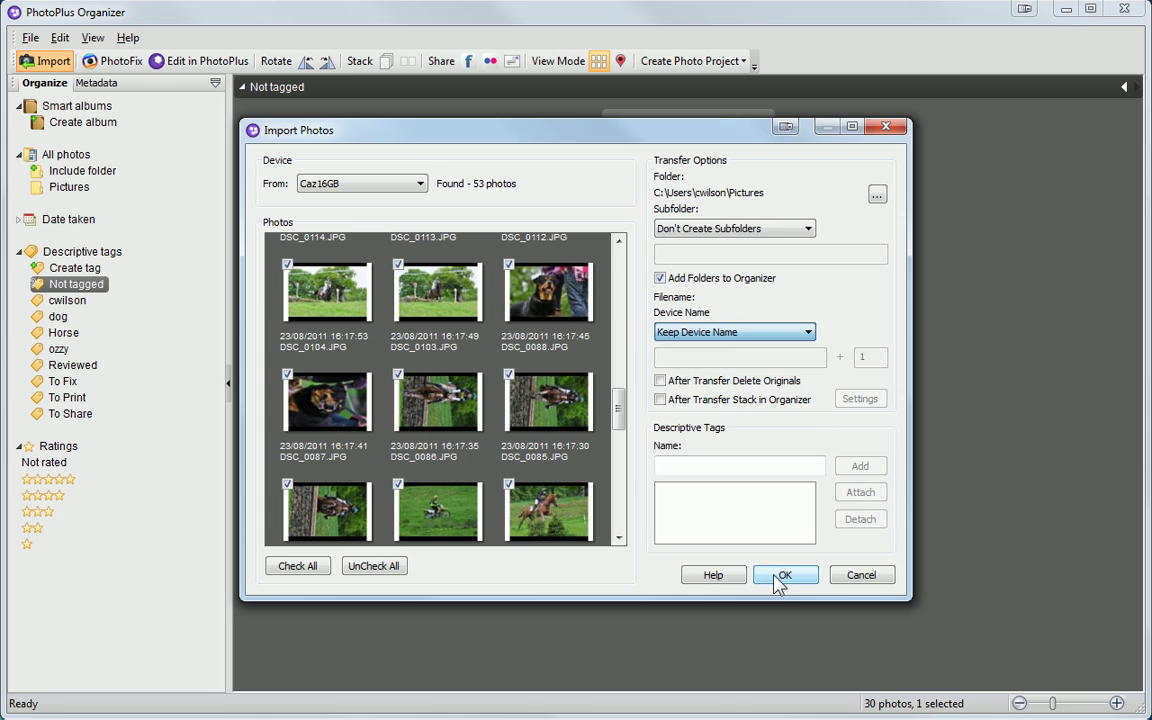
click(776, 576)
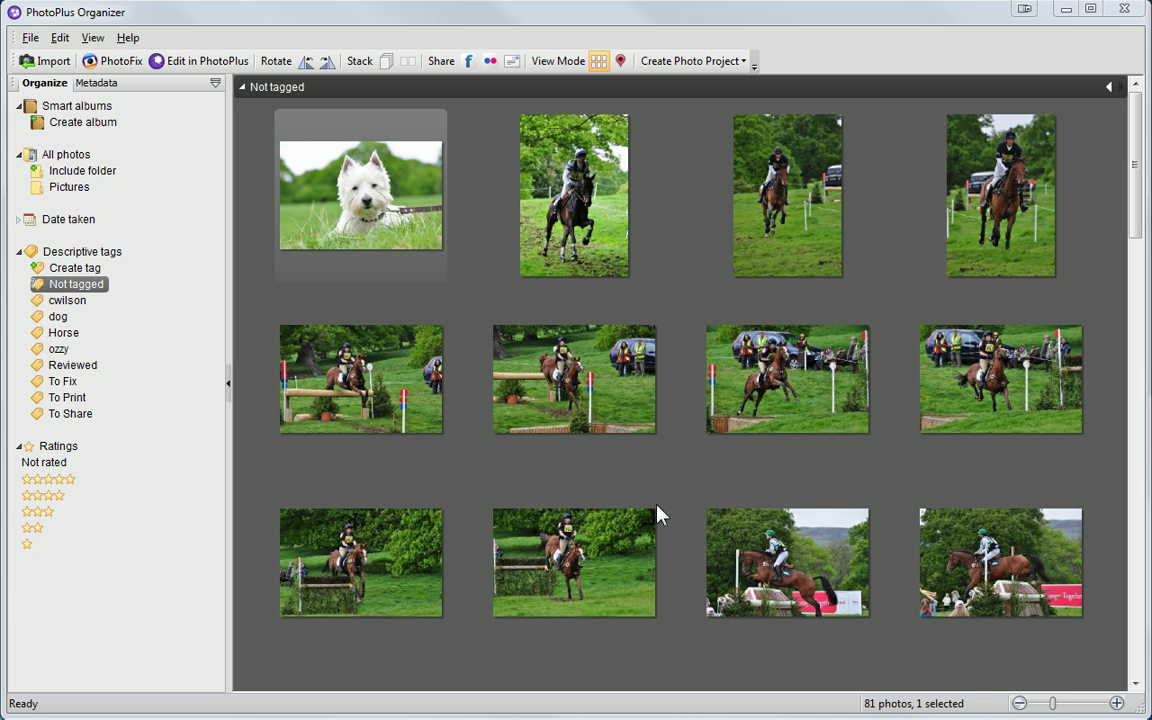
click(111, 176)
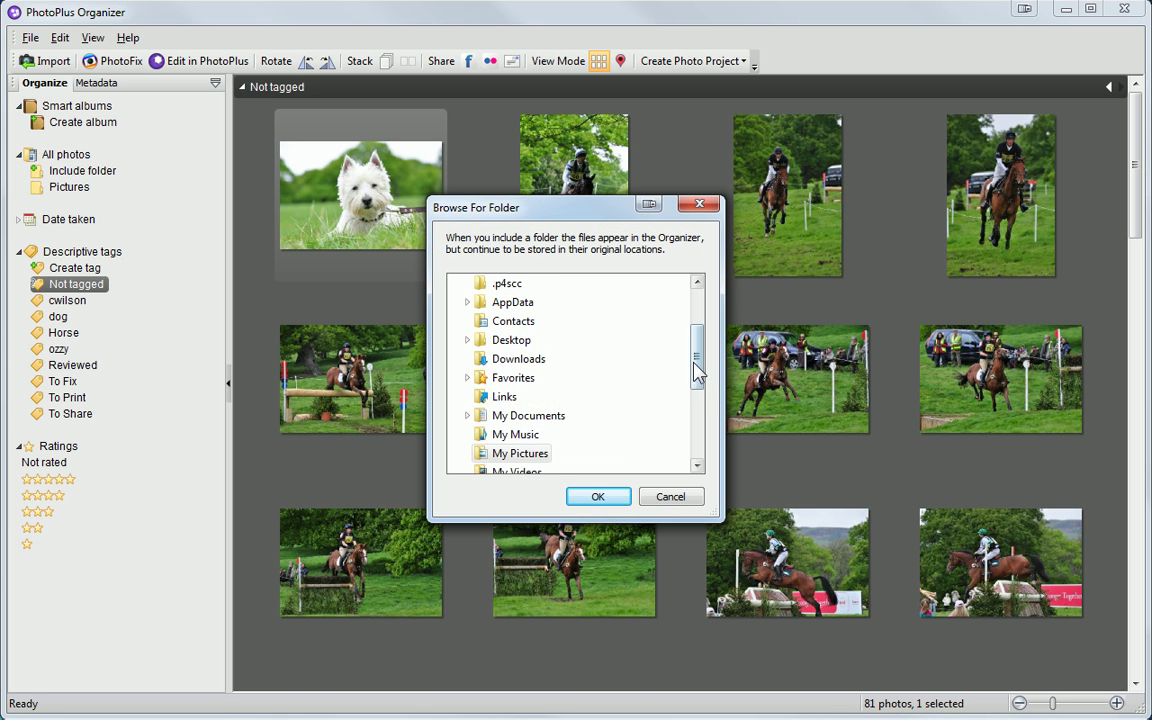
drag(697, 360, 698, 386)
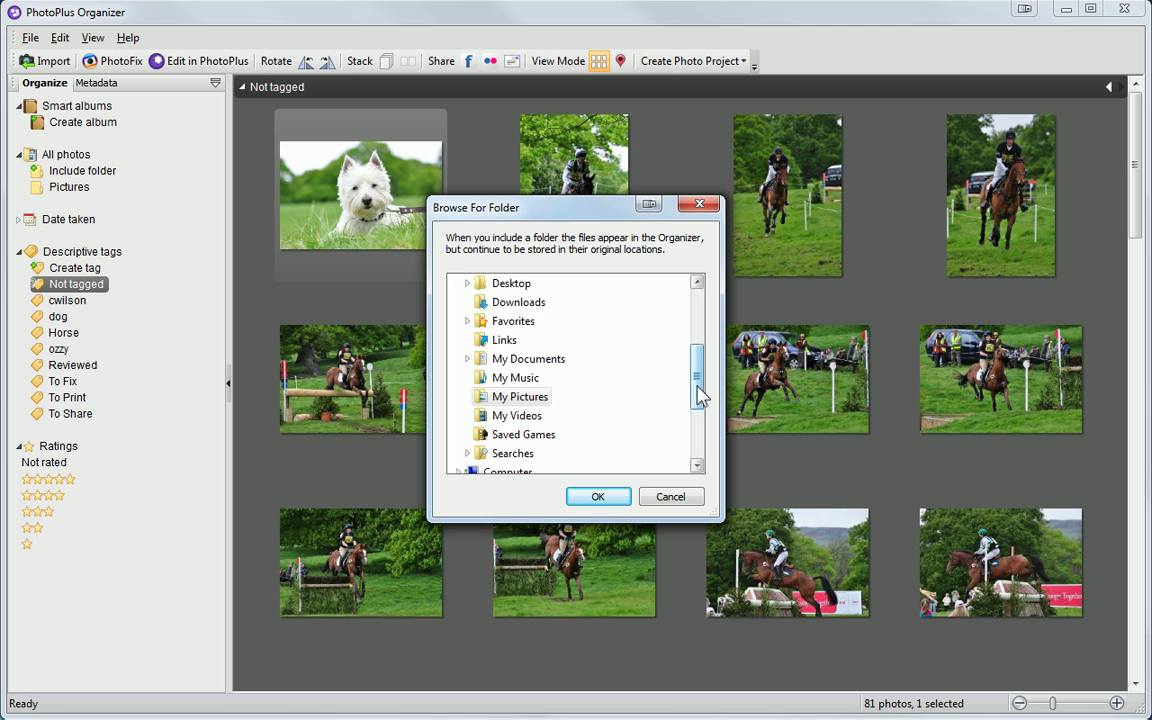
click(657, 498)
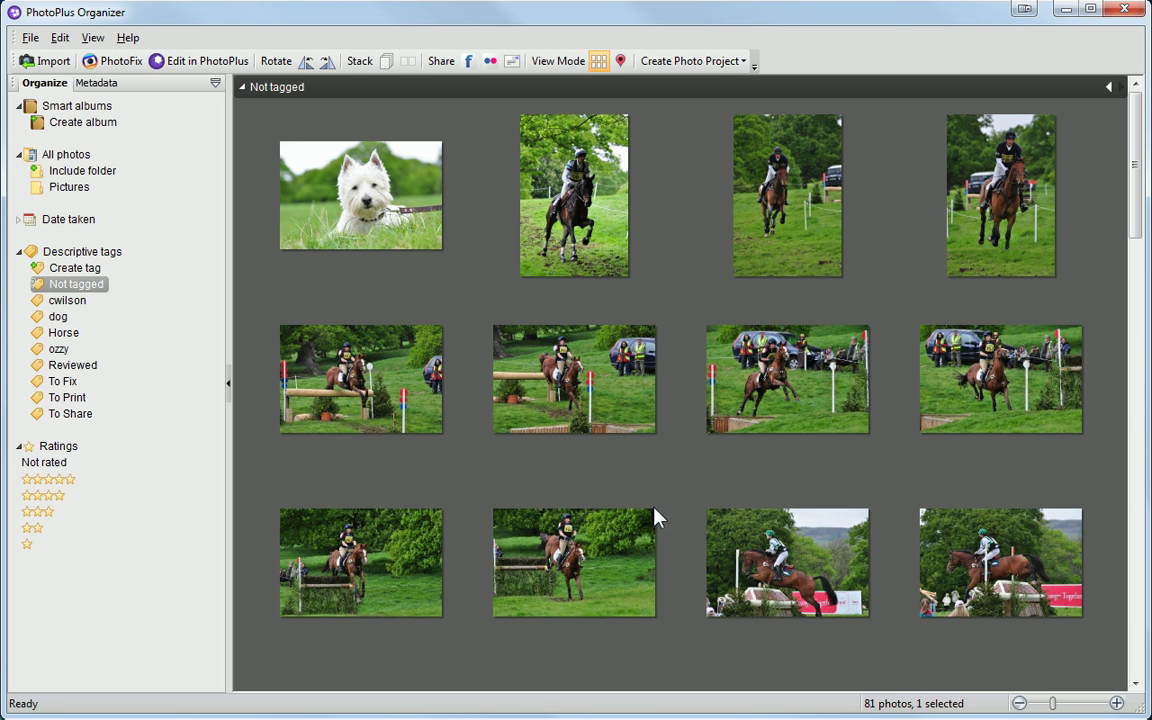
Open the horse-and-rider photo in PhotoFix and crop it tighter around the rider
double_click(960, 253)
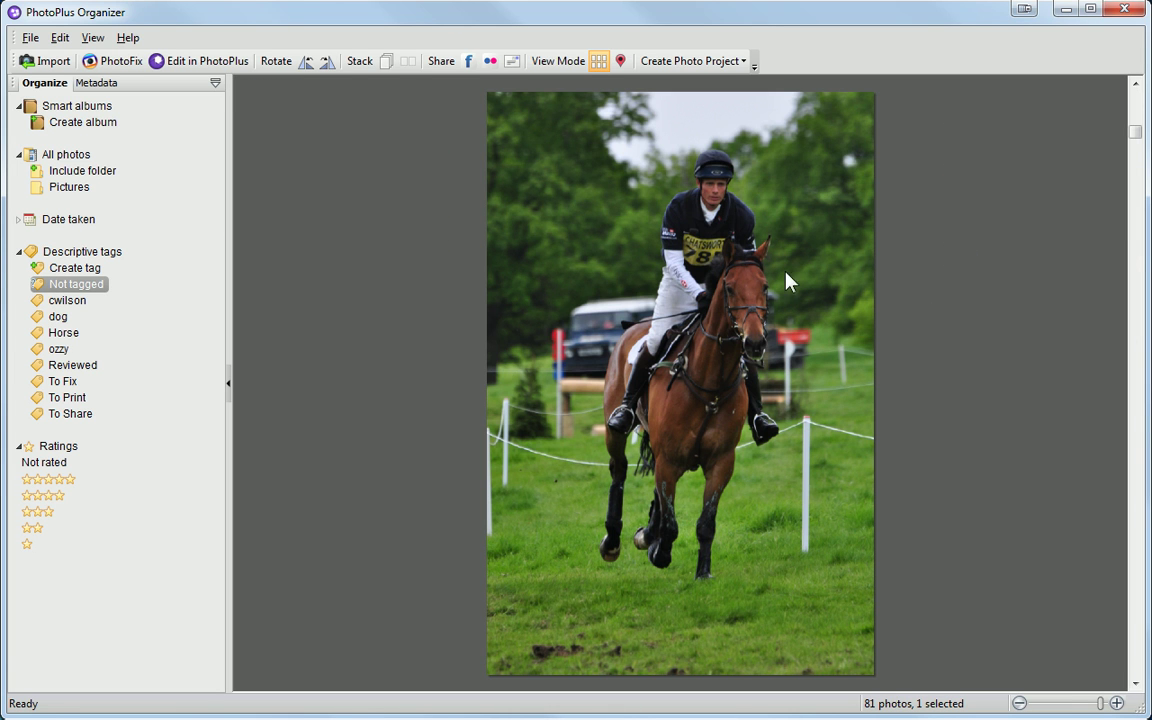
click(122, 63)
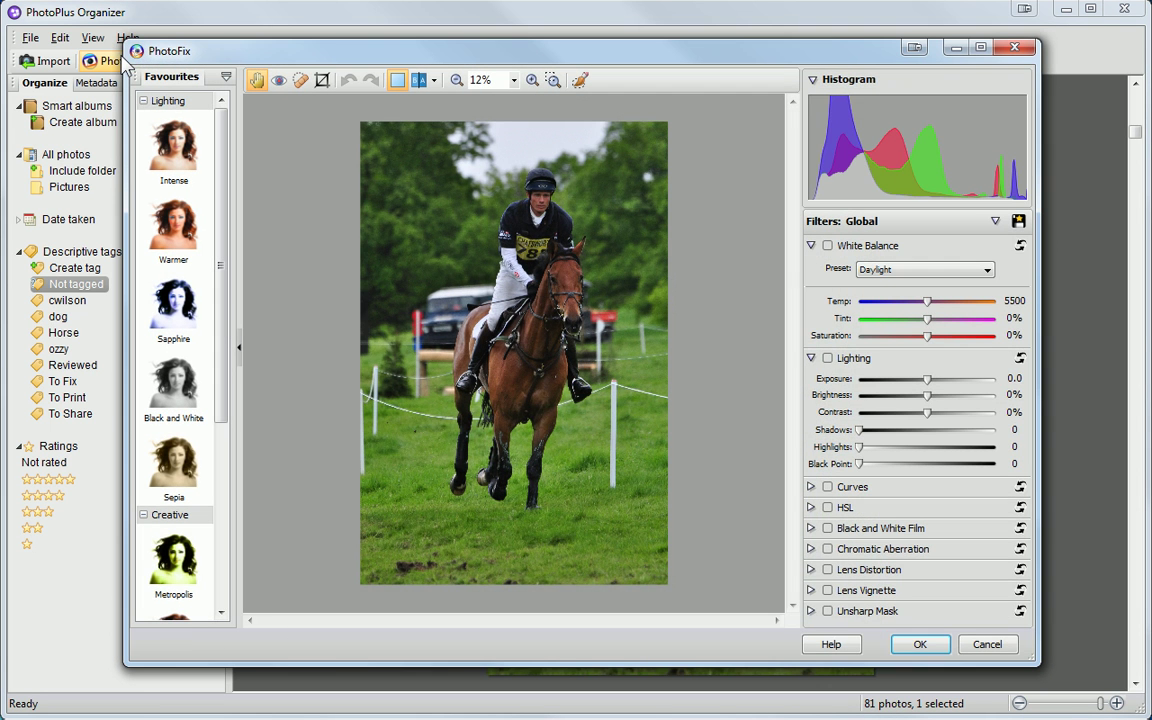
click(321, 79)
drag(357, 120, 391, 139)
drag(637, 566, 615, 540)
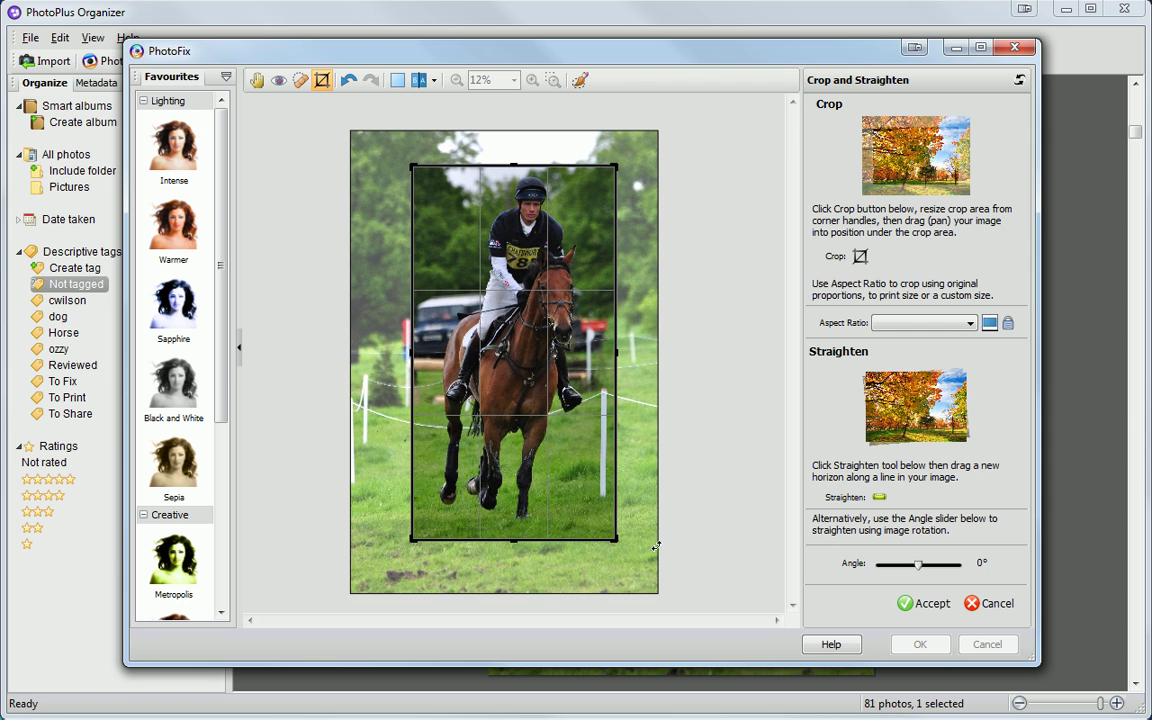
click(919, 604)
Brighten the midtones with Curves, keep the fixes, then revert the photo to its original
click(811, 487)
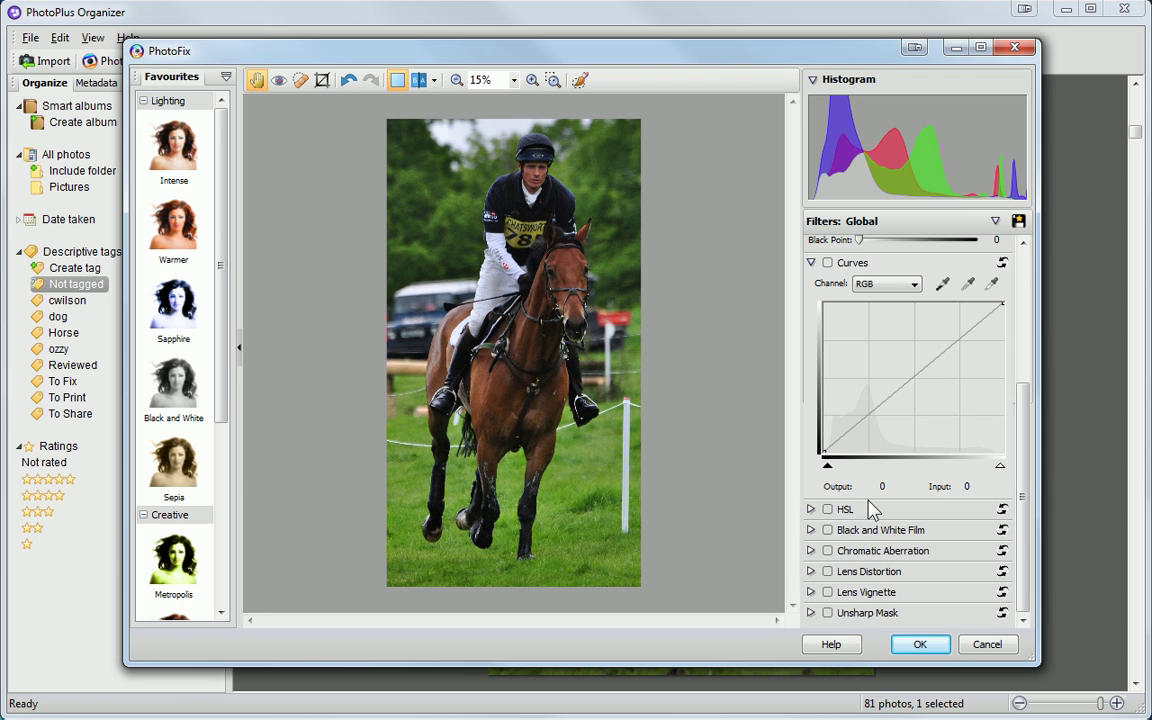
drag(905, 380, 897, 374)
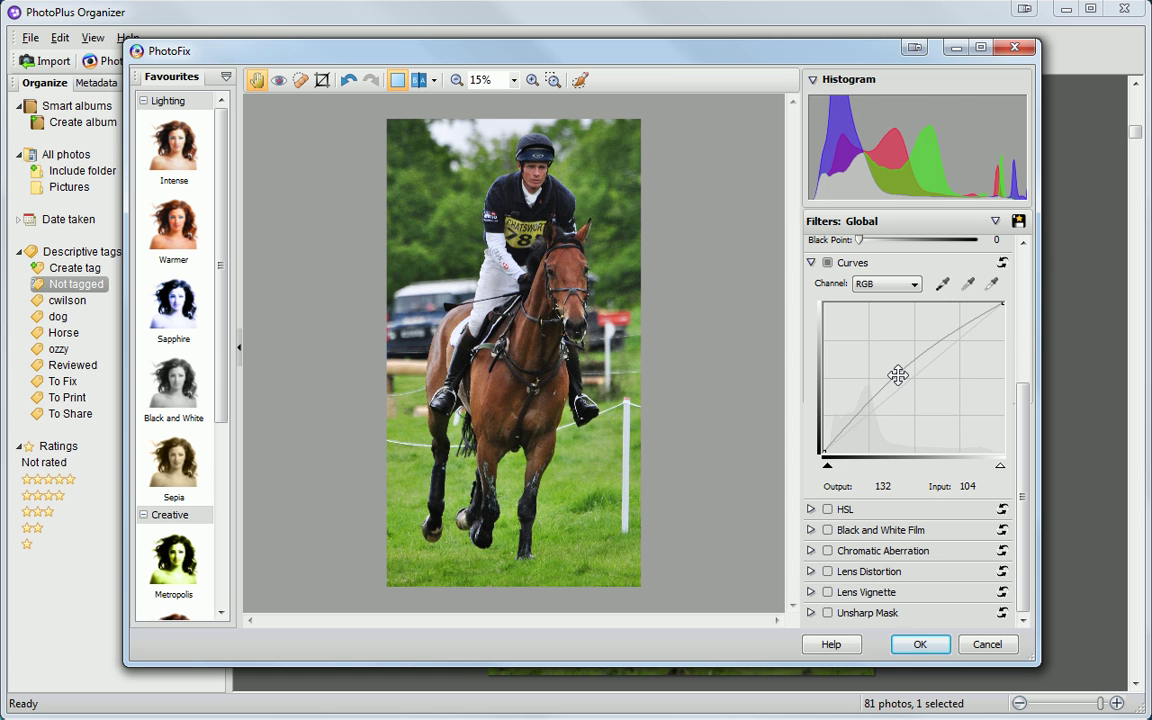
click(920, 644)
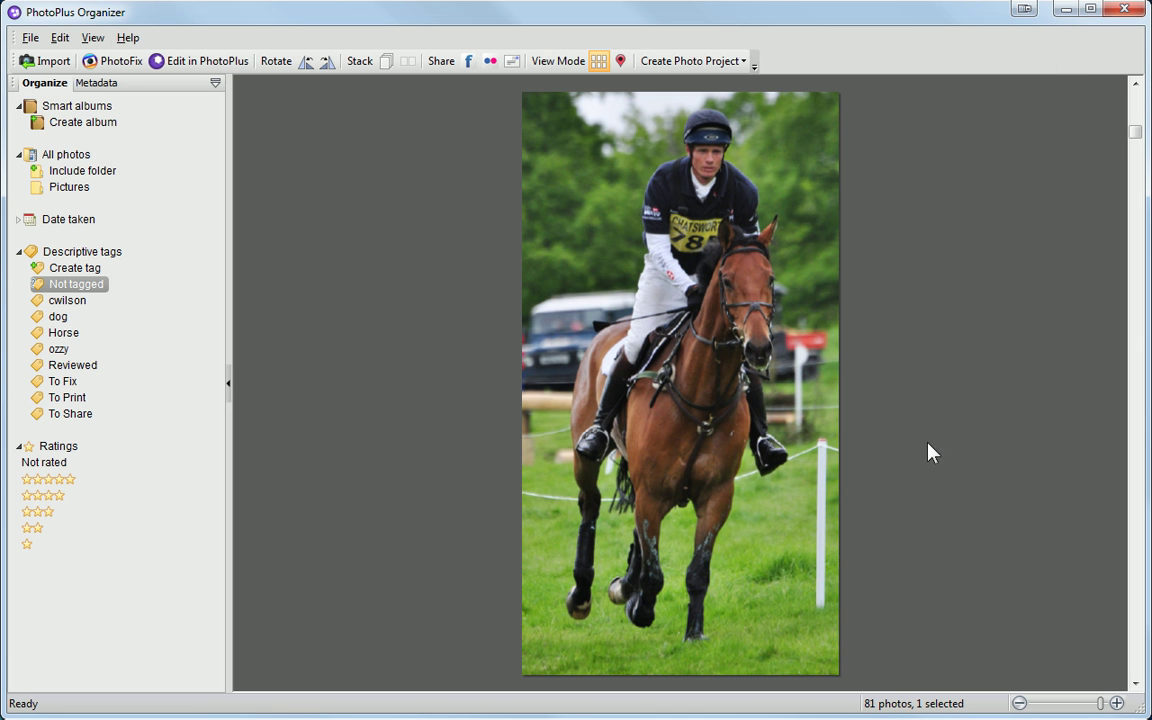
right_click(760, 131)
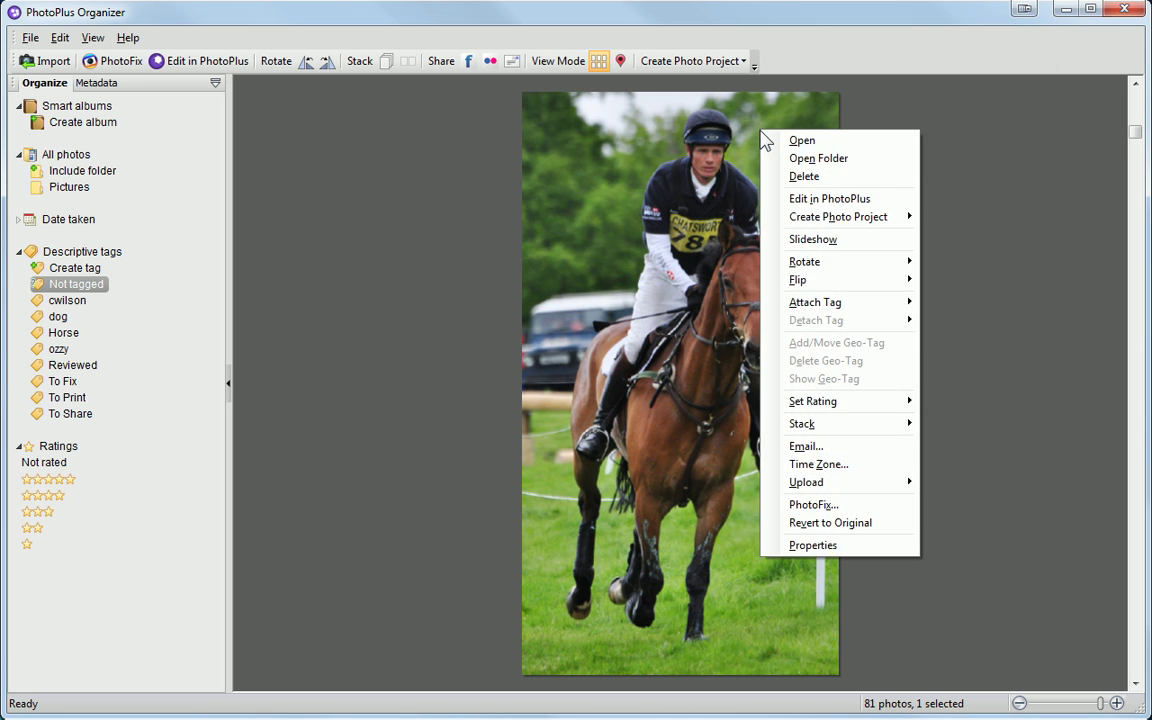
click(870, 523)
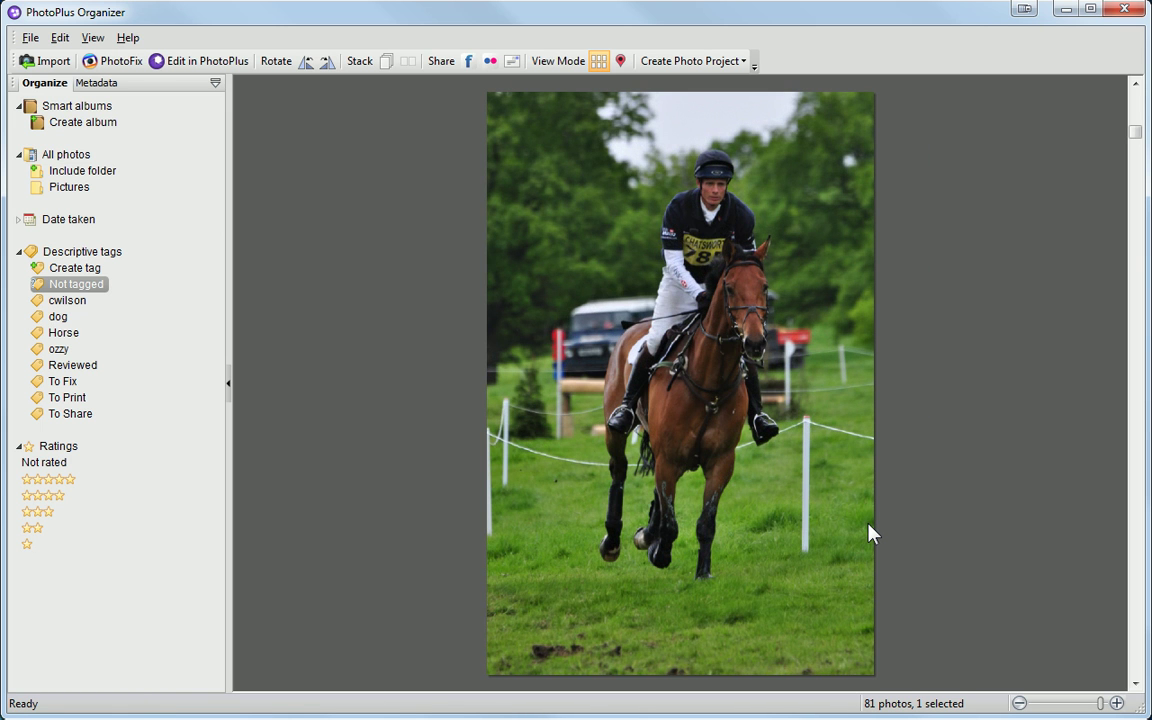